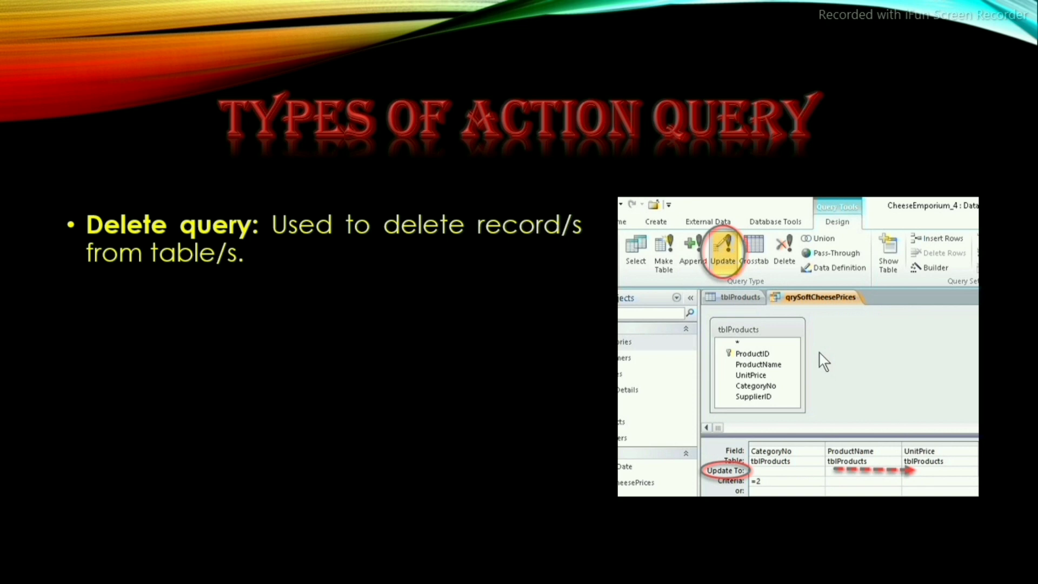
Reveal the Update query and Append query bullets on the Types of Action Query slide
{"action": "key", "text": "Right"}
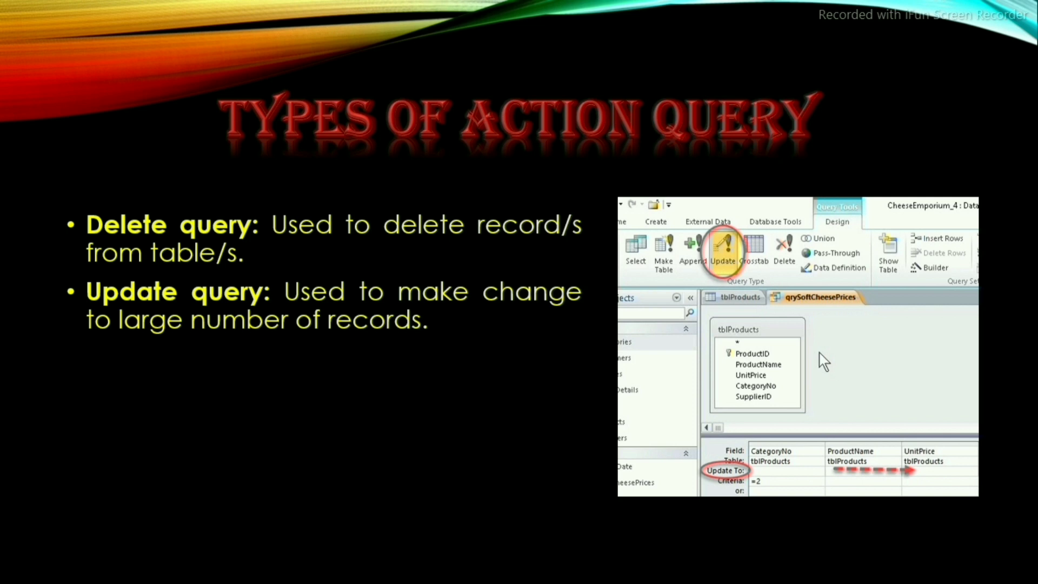
{"action": "key", "text": "Right"}
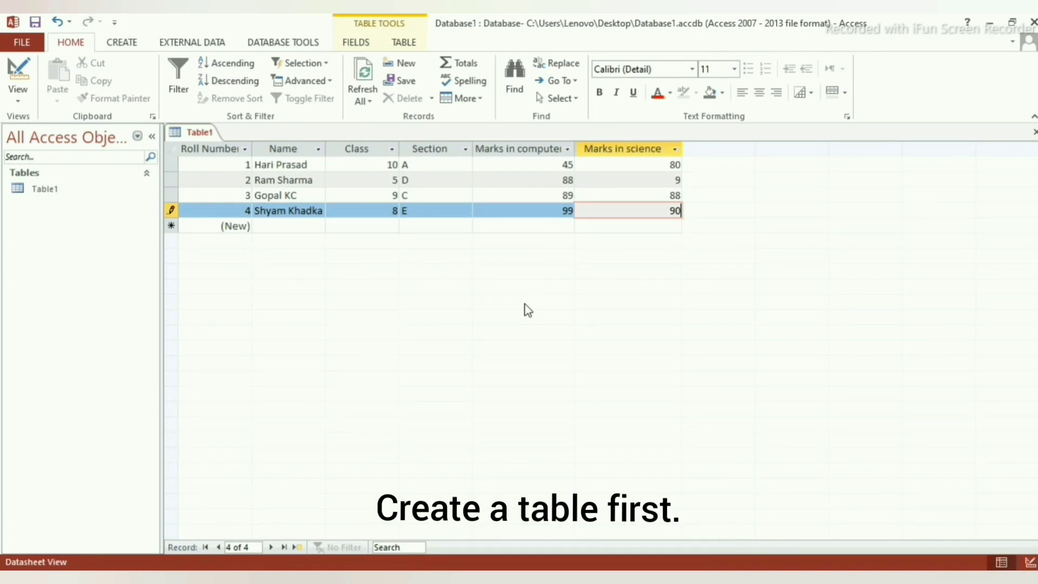
Start the Simple Query Wizard with Table1 as the source table
{"action": "left_click", "coordinate": [122, 43]}
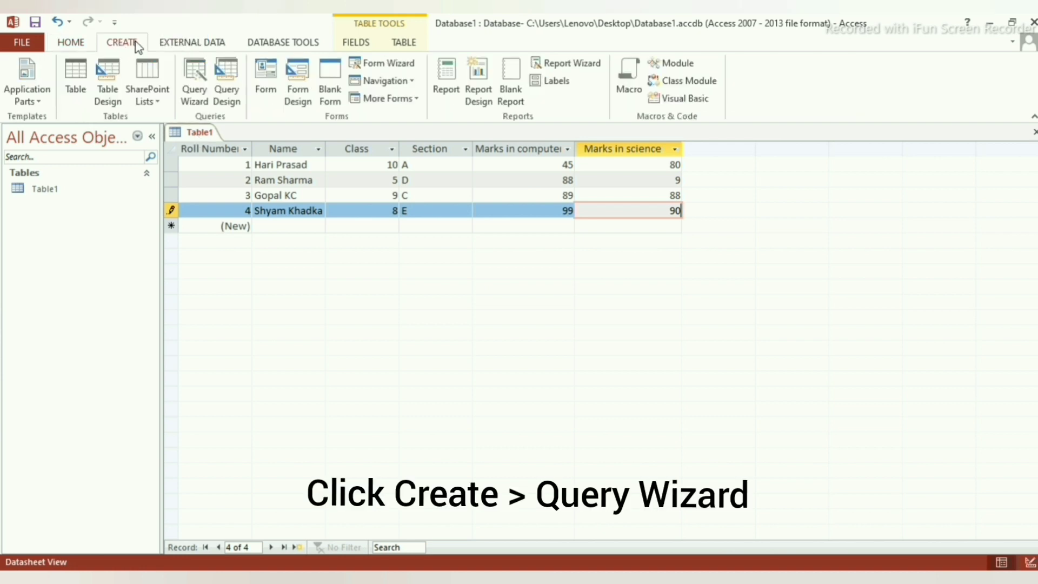
{"action": "left_click", "coordinate": [186, 84]}
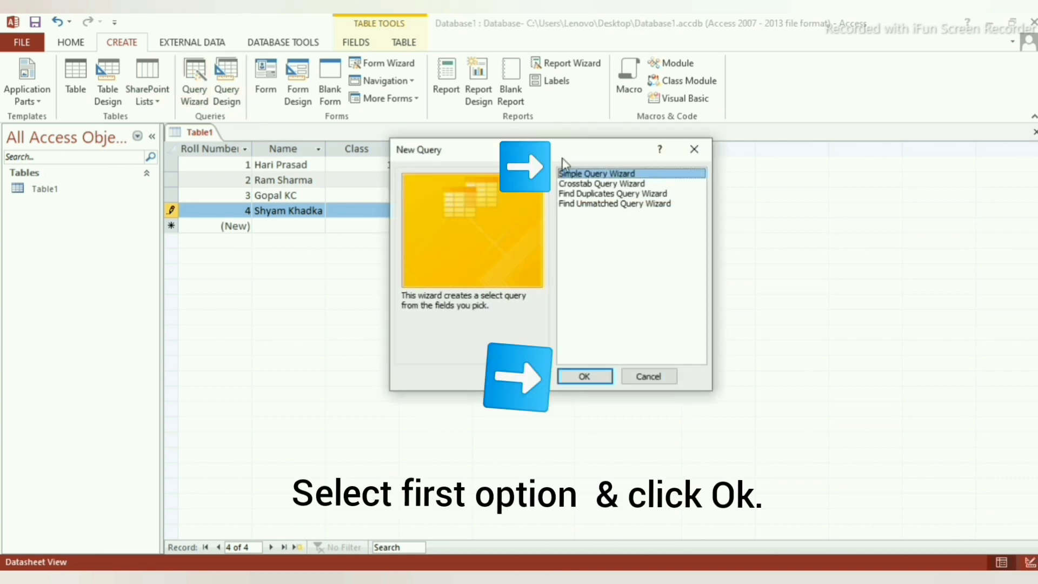
{"action": "left_click", "coordinate": [580, 373]}
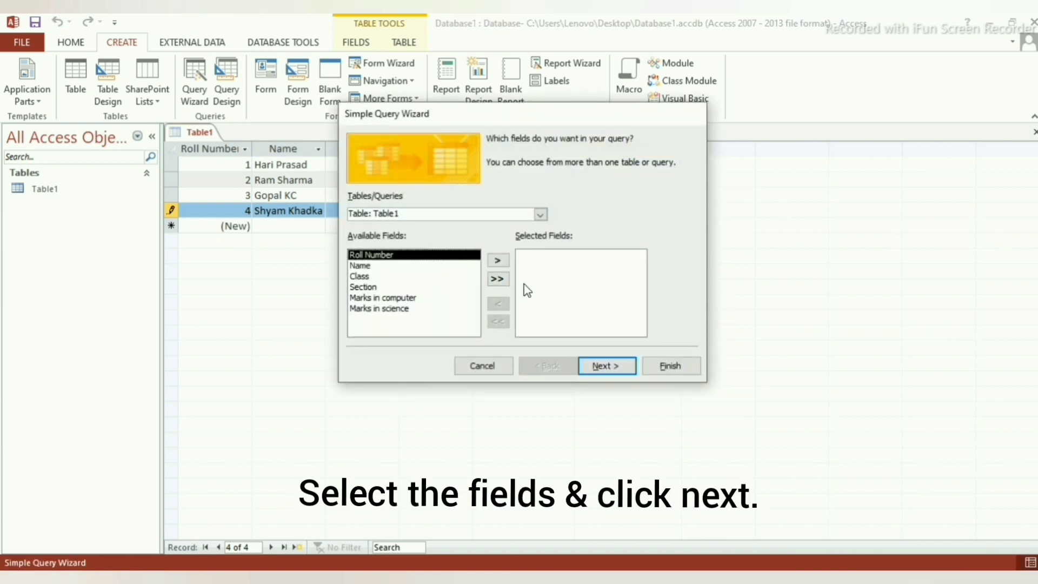
{"action": "left_click", "coordinate": [540, 214]}
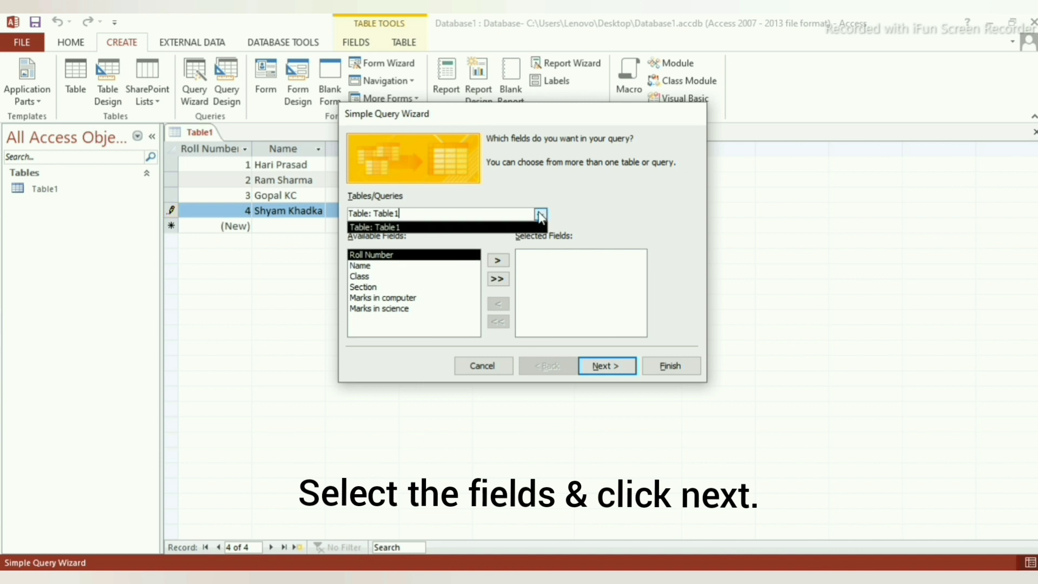
{"action": "left_click", "coordinate": [540, 215]}
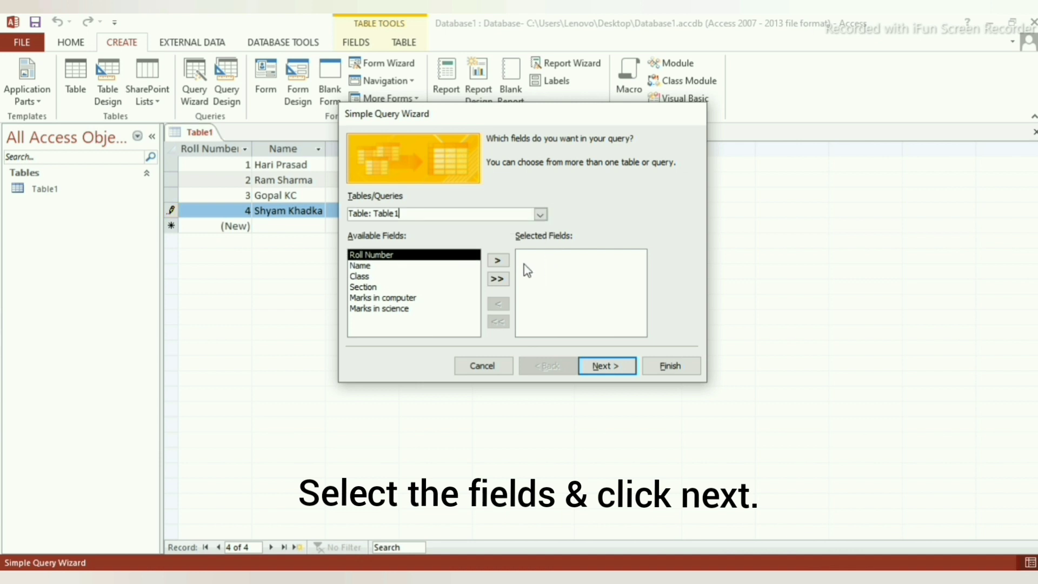
Add all six Table1 fields and finish as a detail query to view its results
{"action": "left_click", "coordinate": [497, 261]}
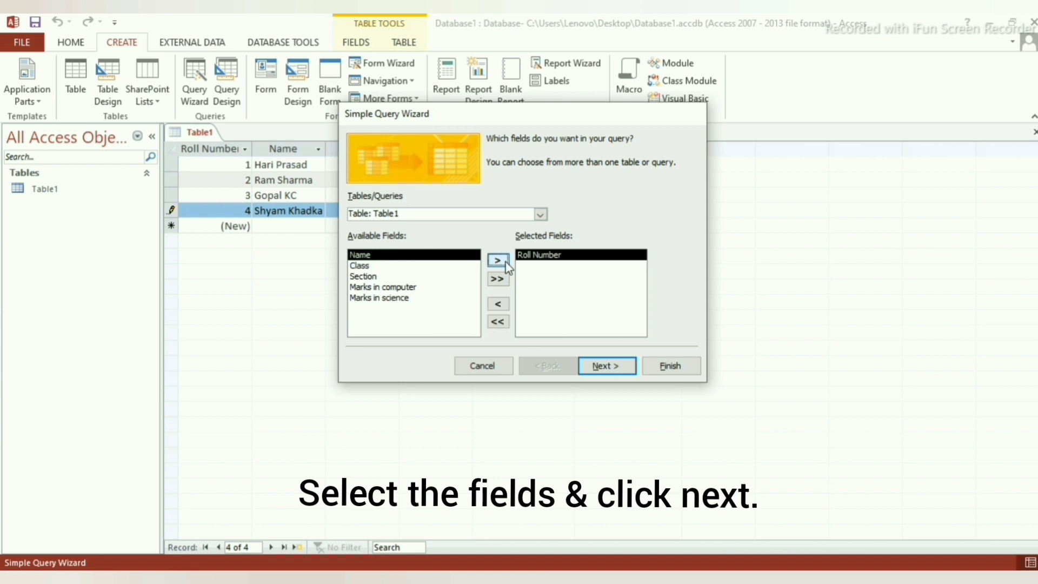
{"action": "left_click", "coordinate": [498, 305]}
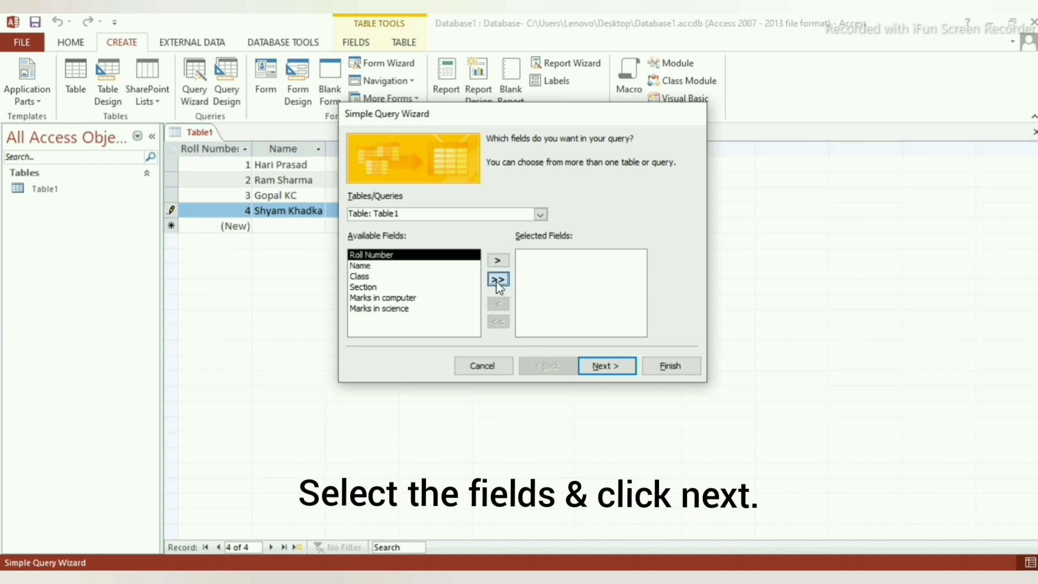
{"action": "left_click", "coordinate": [496, 278]}
{"action": "left_click", "coordinate": [500, 323]}
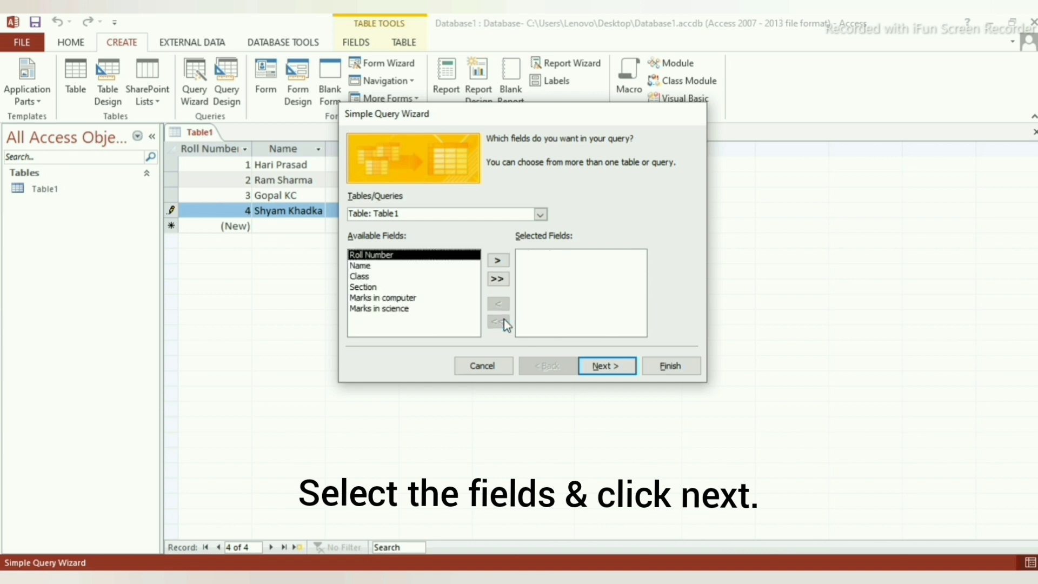
{"action": "left_click", "coordinate": [506, 282]}
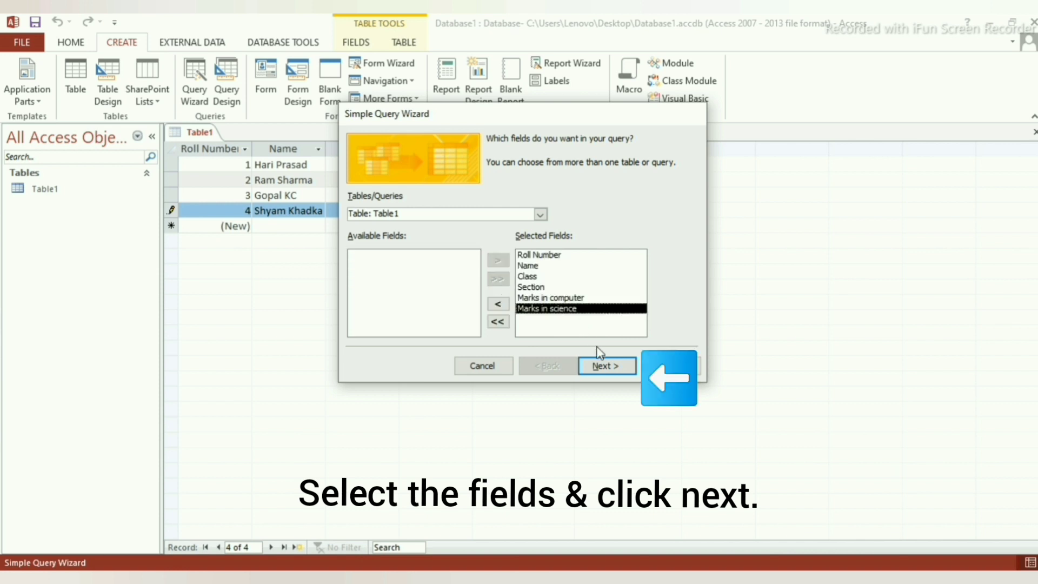
{"action": "left_click", "coordinate": [611, 369]}
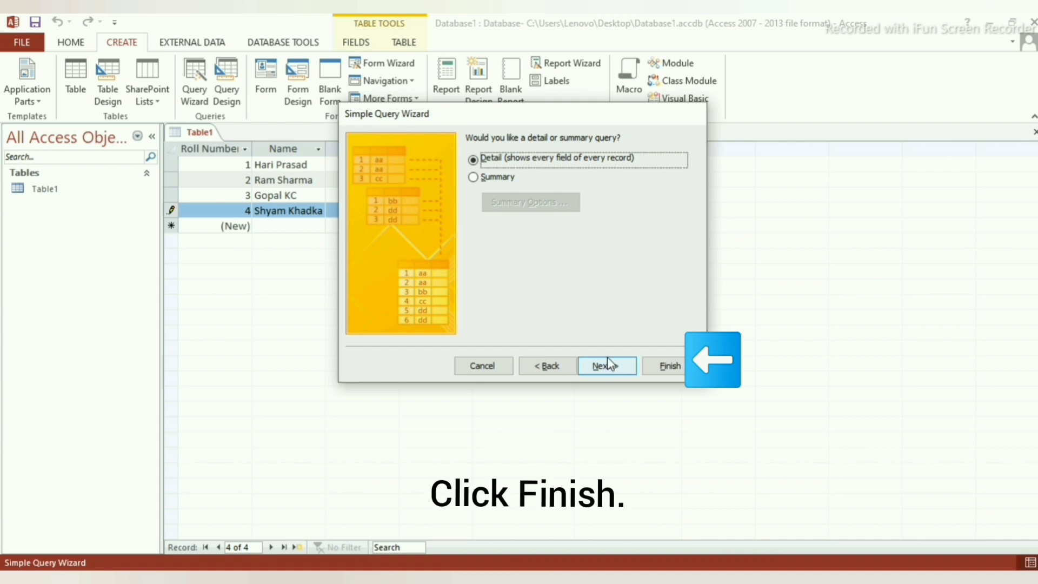
{"action": "left_click", "coordinate": [670, 369]}
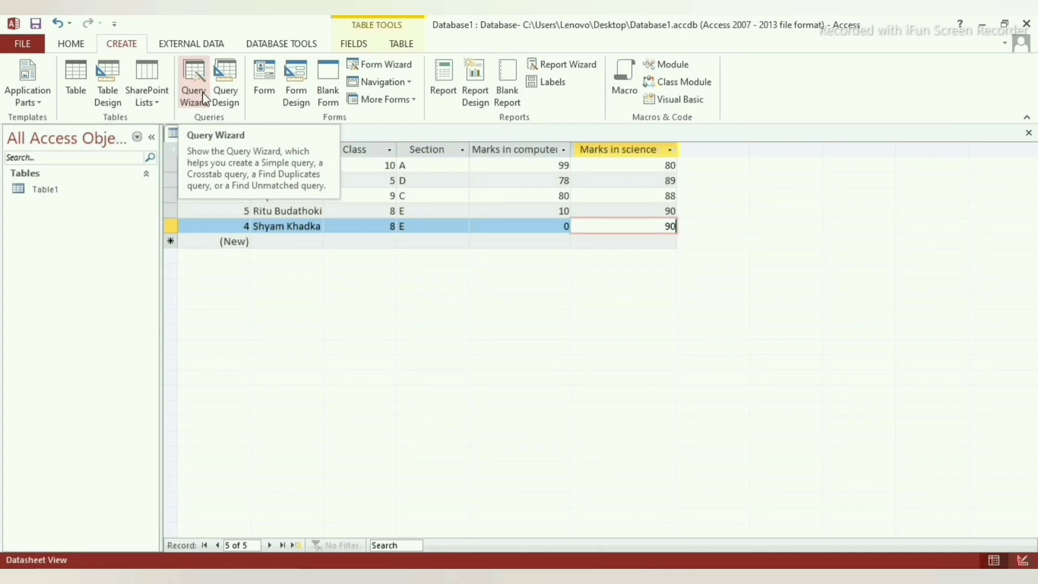
Create a Table1 Query with all six fields via the wizard and open it in Design view
{"action": "left_click", "coordinate": [204, 99]}
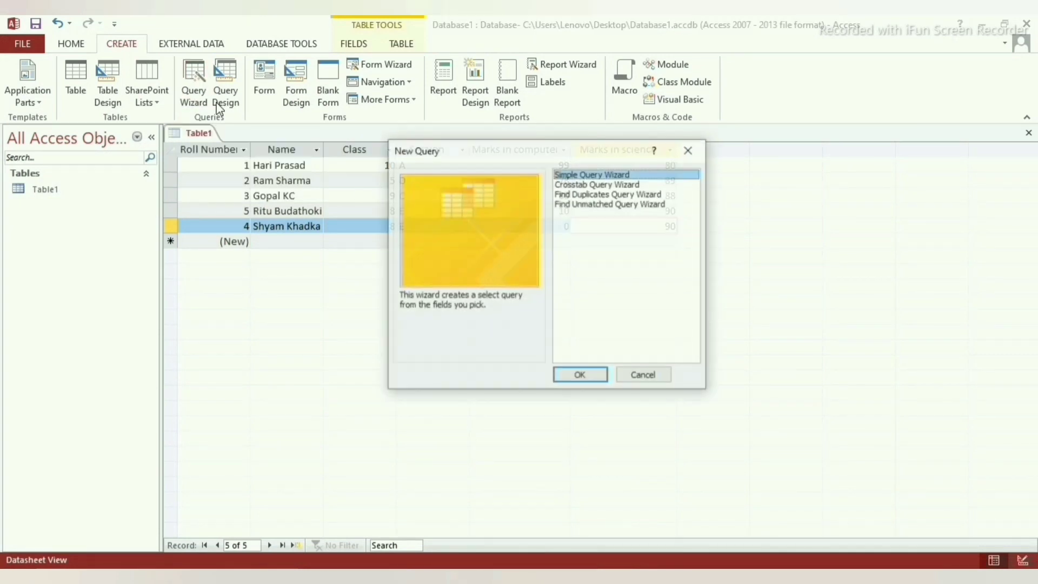
{"action": "left_click", "coordinate": [579, 374]}
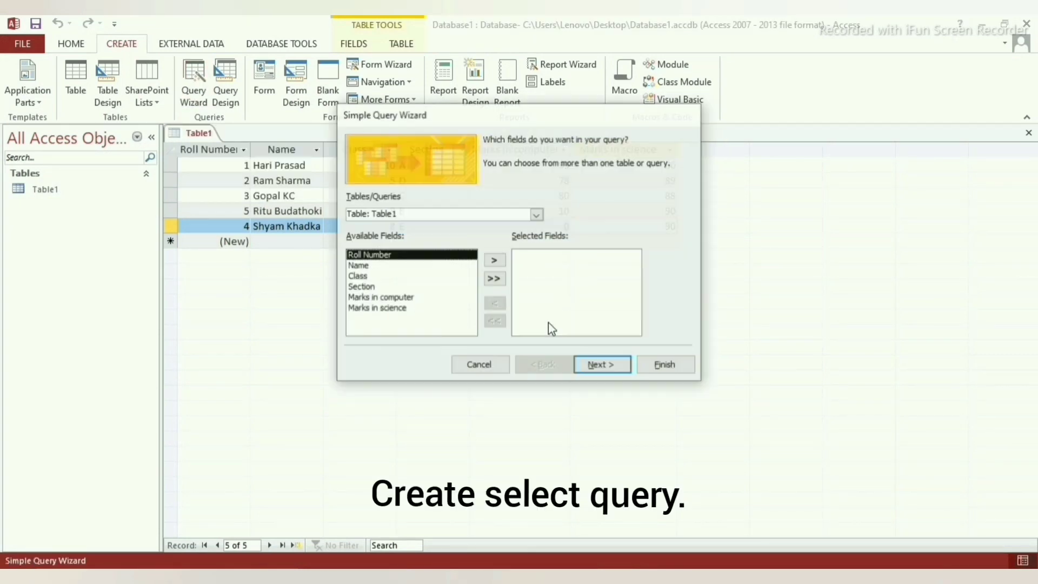
{"action": "left_click", "coordinate": [493, 279]}
{"action": "left_click", "coordinate": [605, 367]}
{"action": "left_click", "coordinate": [651, 366]}
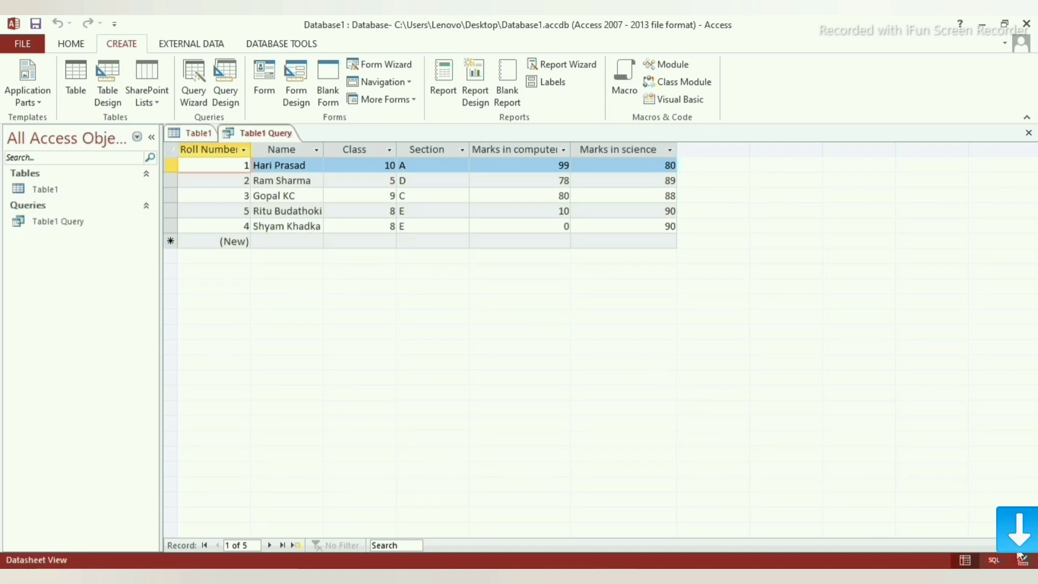
{"action": "left_click", "coordinate": [1022, 560]}
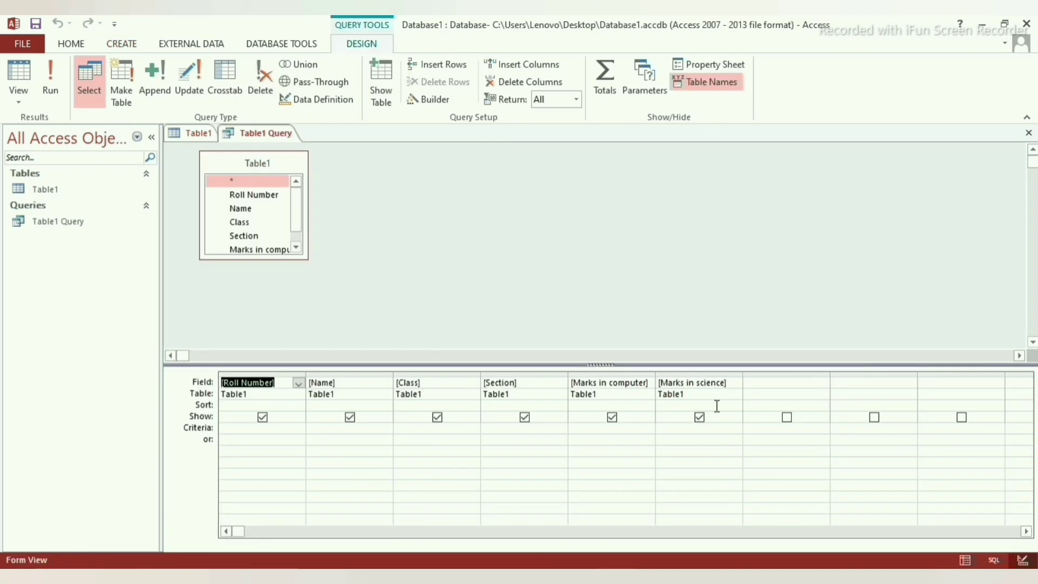
Make it an update query setting Marks in computer to "+100" with criteria <10
{"action": "left_click", "coordinate": [186, 93]}
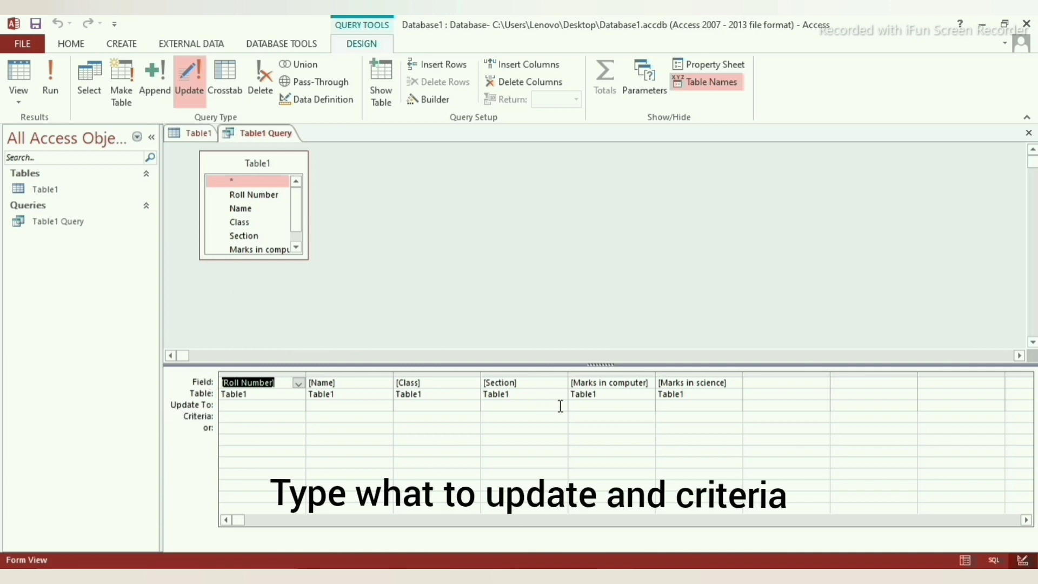
{"action": "left_click", "coordinate": [579, 405]}
{"action": "type", "text": "\""}
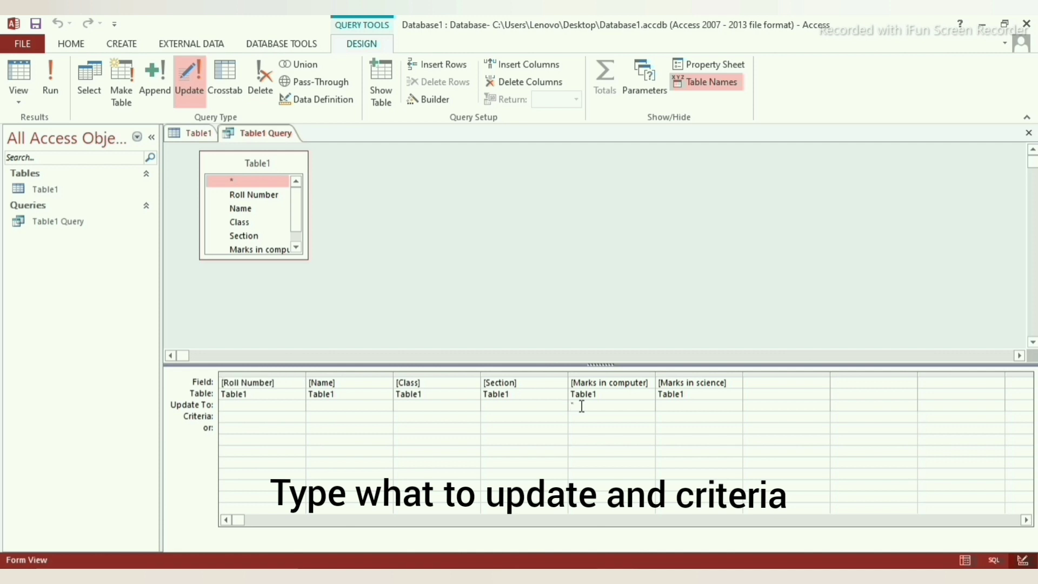
{"action": "type", "text": "+100\""}
{"action": "left_click", "coordinate": [583, 415]}
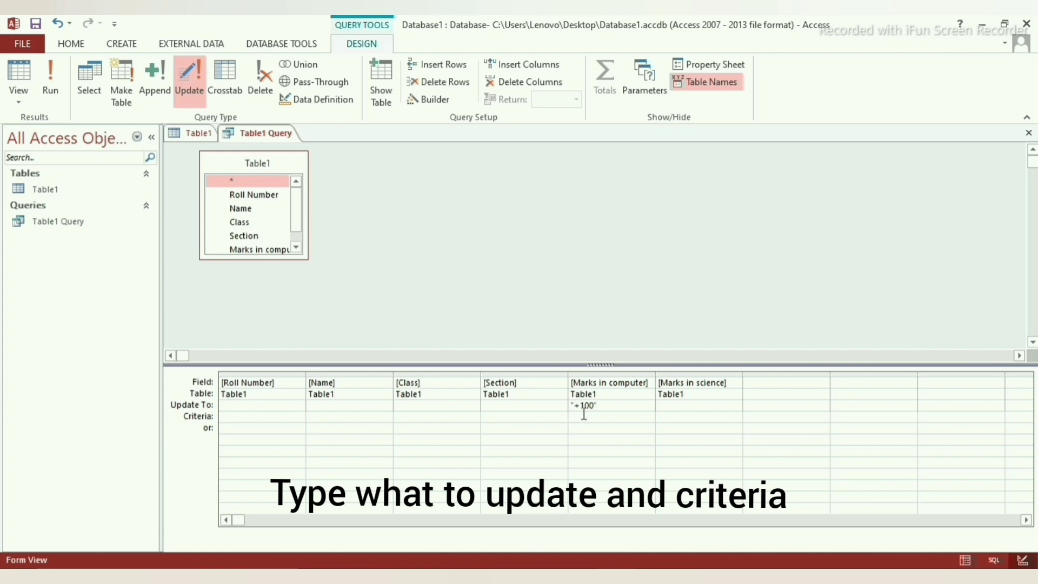
{"action": "type", "text": "<10"}
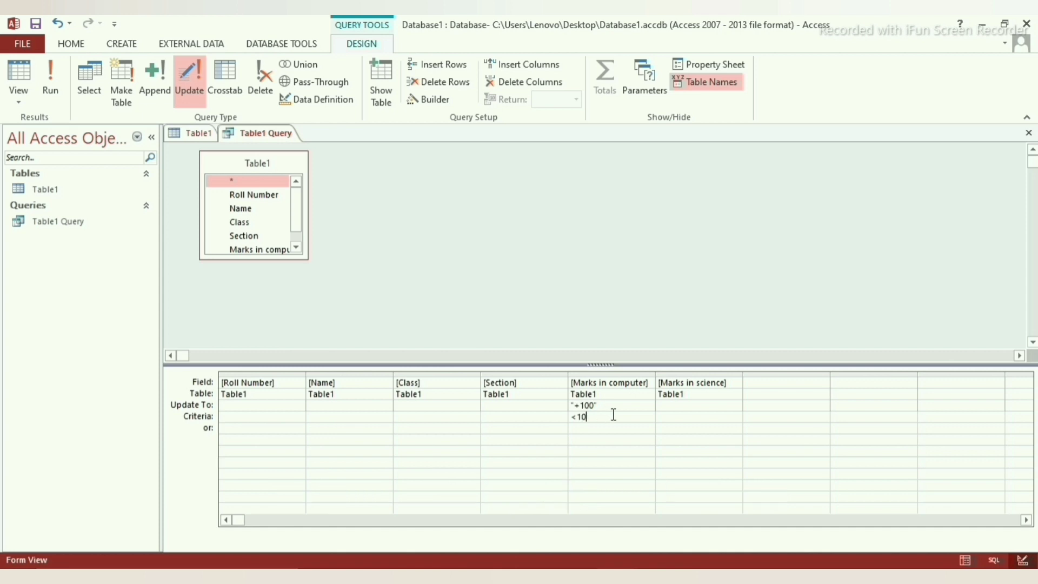
Run the update query, confirm updating 1 row, and check the marks in Table1
{"action": "left_click", "coordinate": [50, 87]}
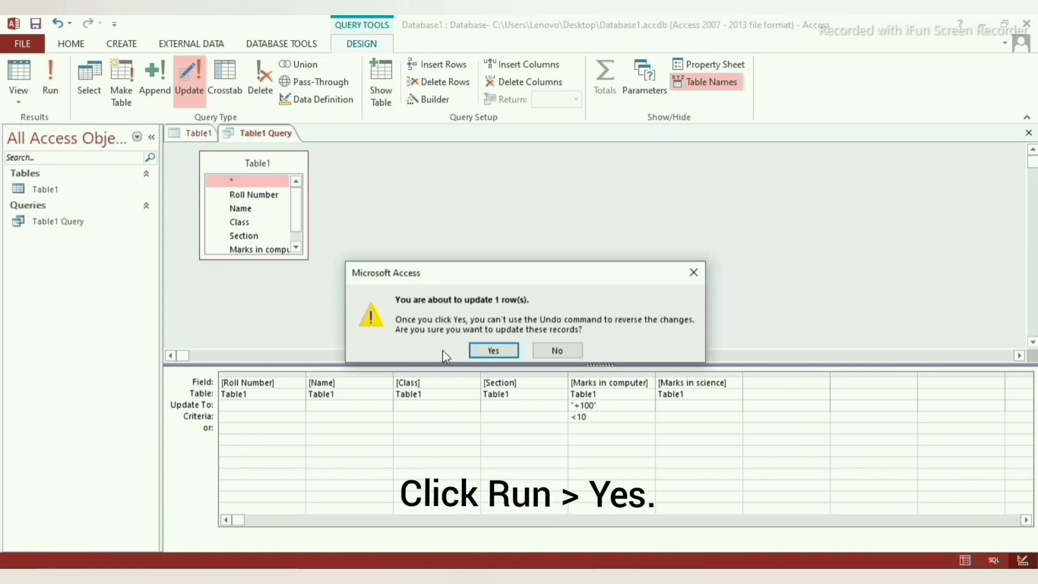
{"action": "left_click", "coordinate": [495, 352]}
{"action": "left_click", "coordinate": [197, 132]}
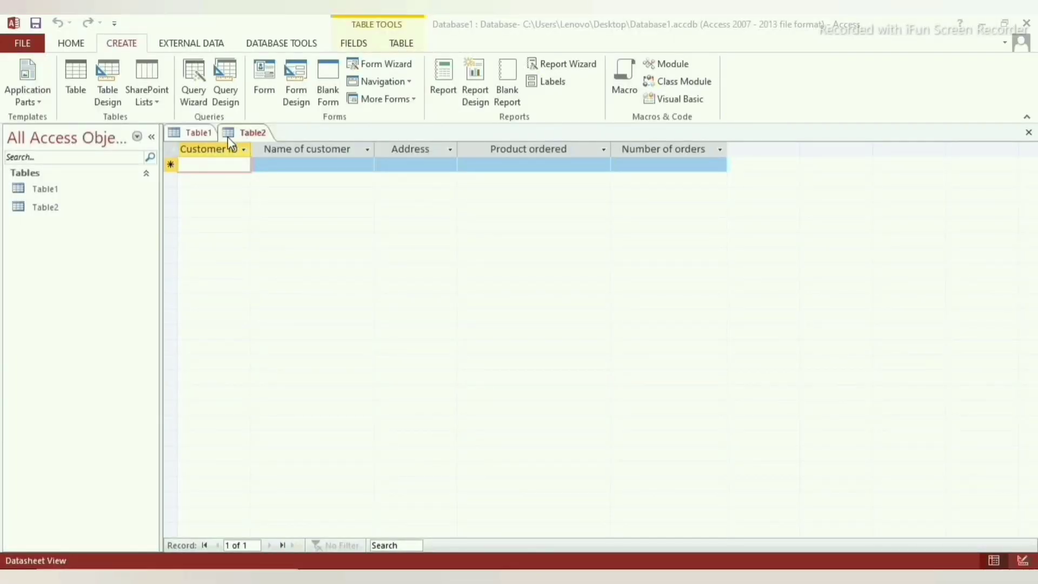
Switch to Table1's customer records and launch the Simple Query Wizard
{"action": "left_click", "coordinate": [207, 135]}
{"action": "left_click", "coordinate": [194, 86]}
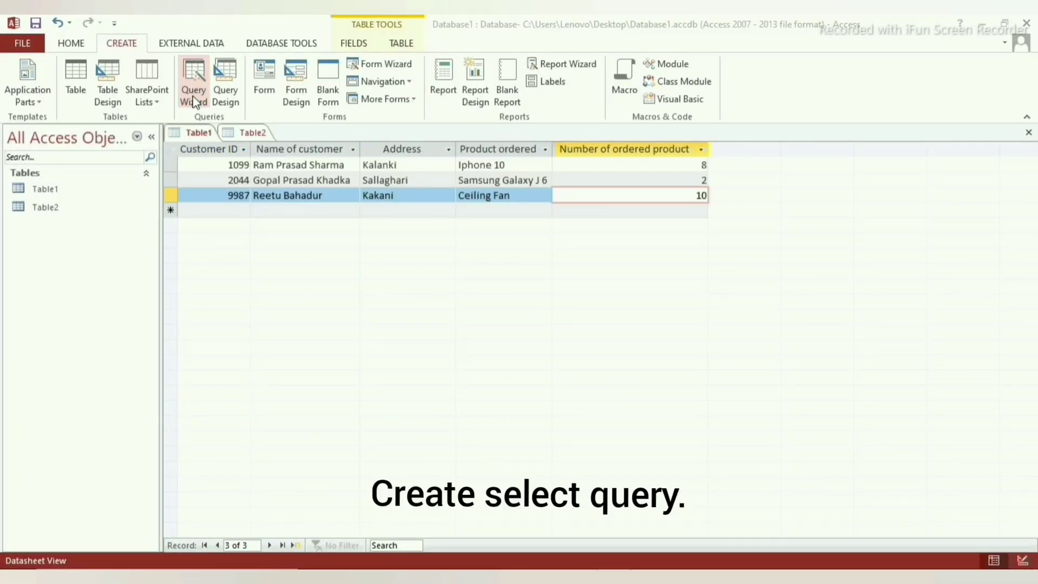
{"action": "left_click", "coordinate": [581, 375]}
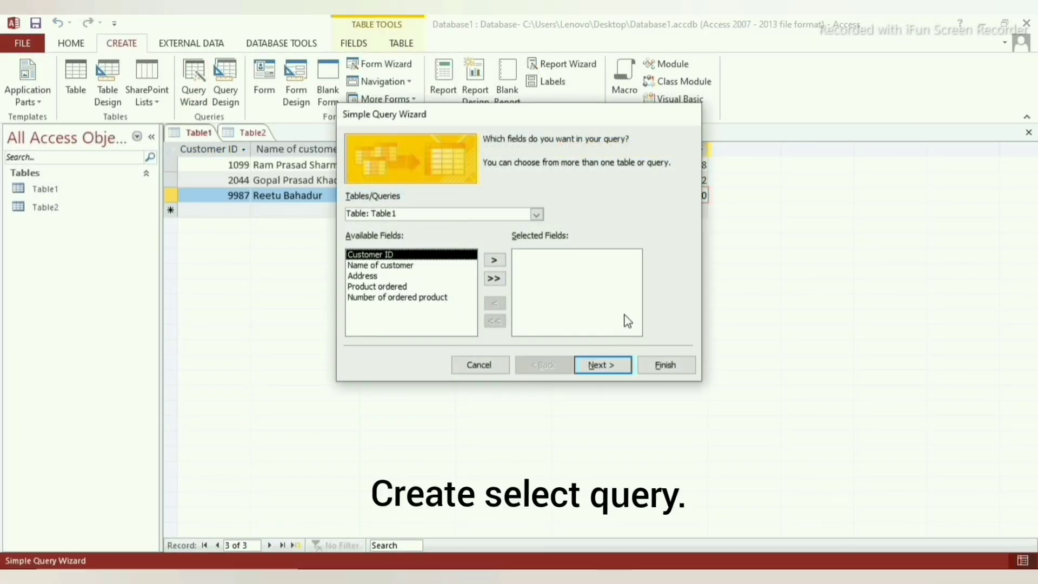
Create a query of all five Table1 customer fields and switch it to an append query in Design view
{"action": "left_click", "coordinate": [493, 278]}
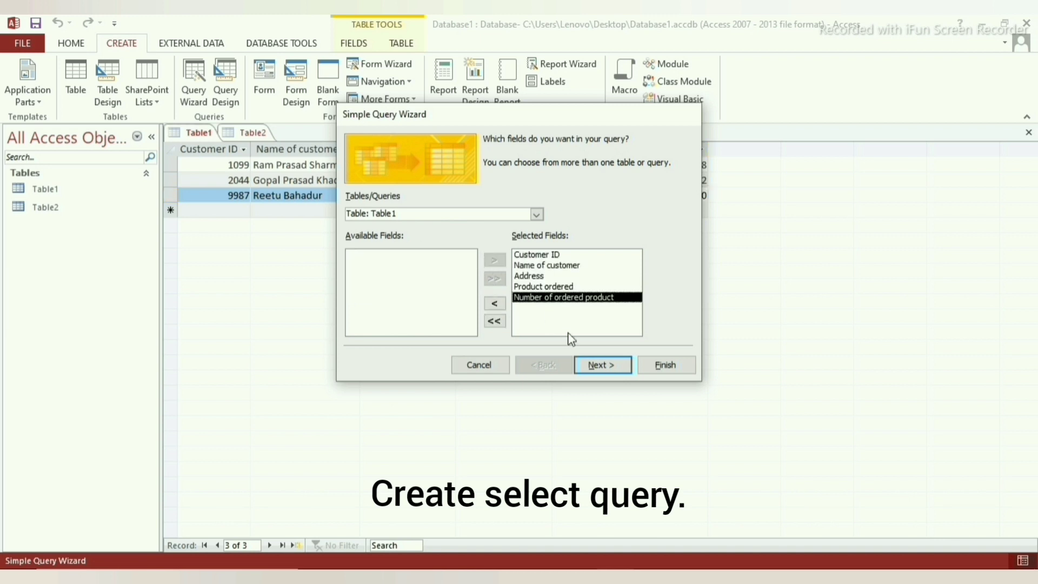
{"action": "left_click", "coordinate": [597, 366]}
{"action": "left_click", "coordinate": [665, 364]}
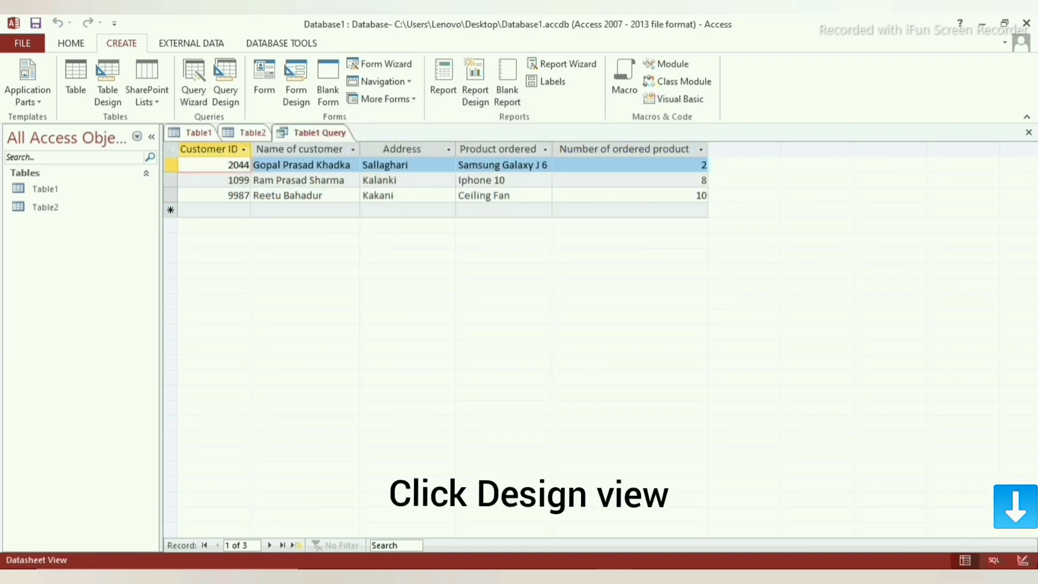
{"action": "left_click", "coordinate": [1023, 561]}
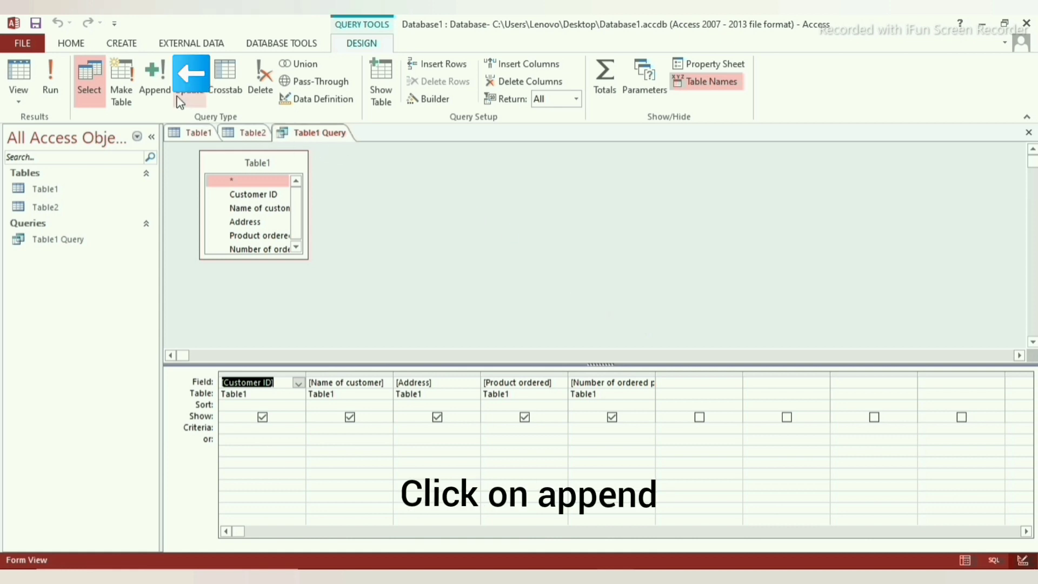
{"action": "left_click", "coordinate": [155, 86]}
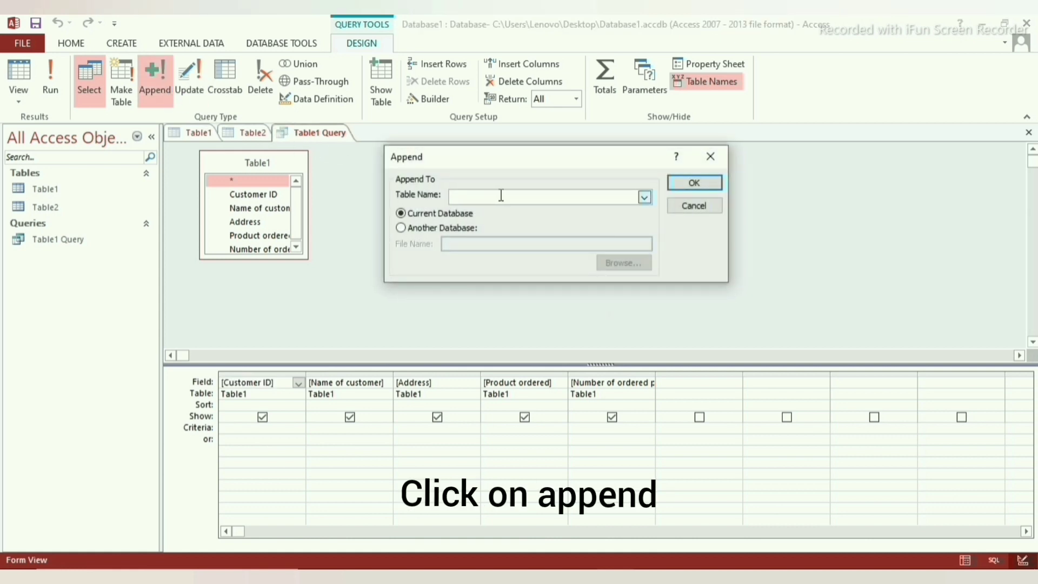
Choose Table2 as the append destination table
{"action": "left_click", "coordinate": [644, 198]}
{"action": "left_click", "coordinate": [632, 220]}
{"action": "left_click", "coordinate": [688, 191]}
Map Customer ID, Name of customer, Address, Product ordered and Number of orders to their Table2 fields
{"action": "left_click", "coordinate": [291, 415]}
{"action": "left_click", "coordinate": [298, 416]}
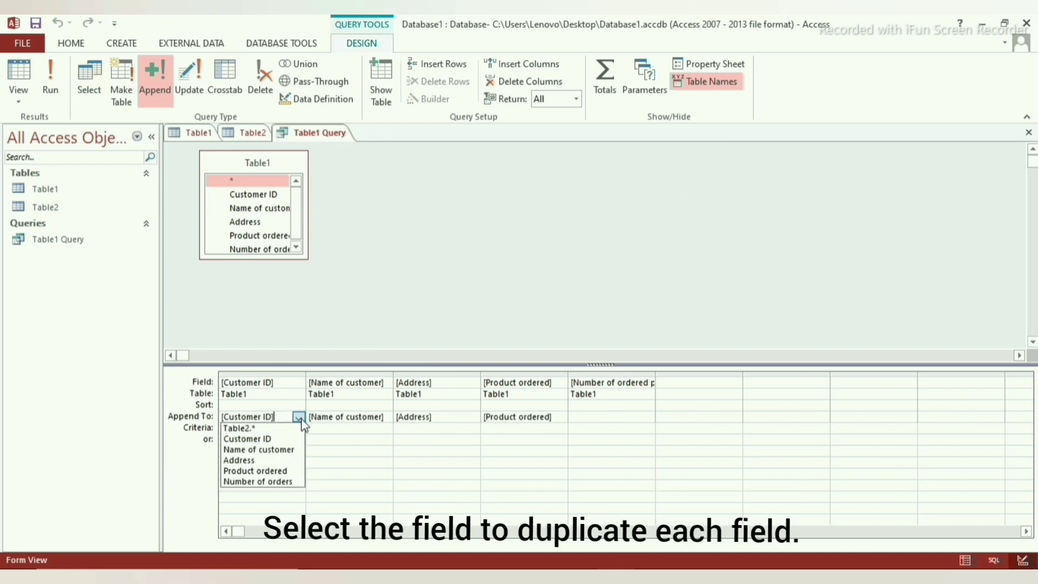
{"action": "left_click", "coordinate": [286, 441]}
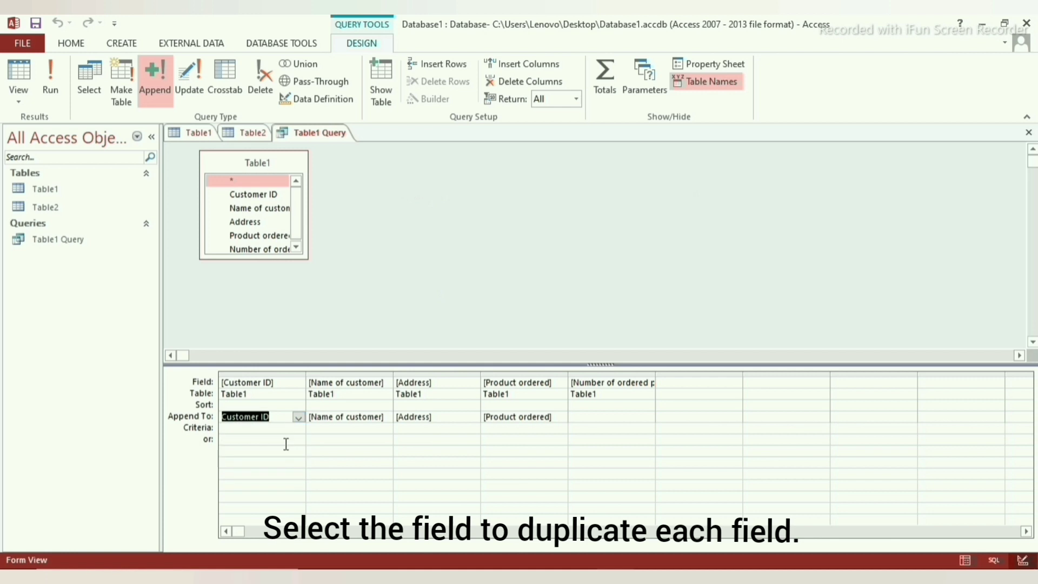
{"action": "left_click", "coordinate": [386, 416]}
{"action": "left_click", "coordinate": [381, 449]}
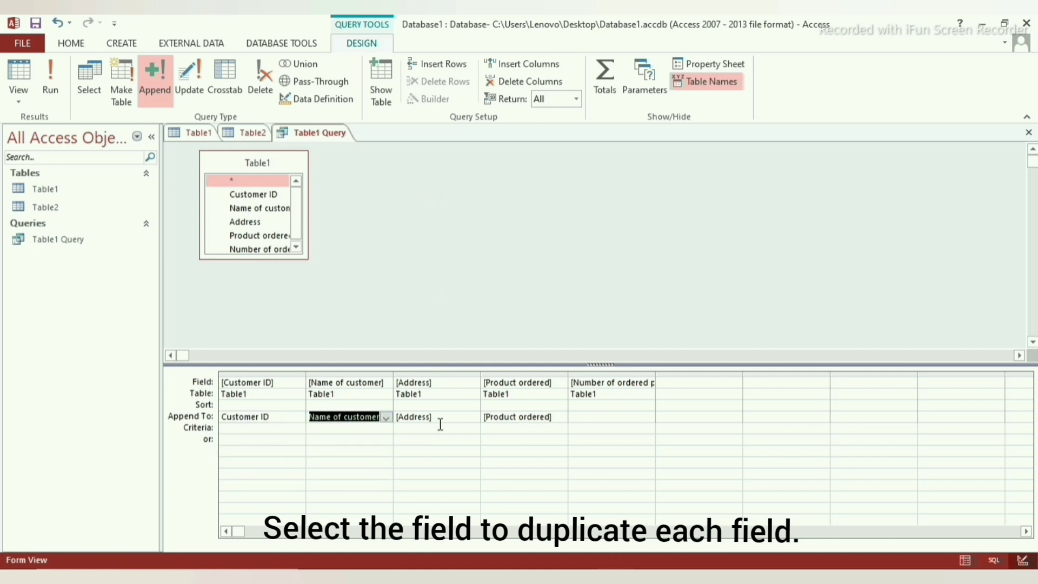
{"action": "left_click", "coordinate": [473, 416]}
{"action": "left_click", "coordinate": [465, 458]}
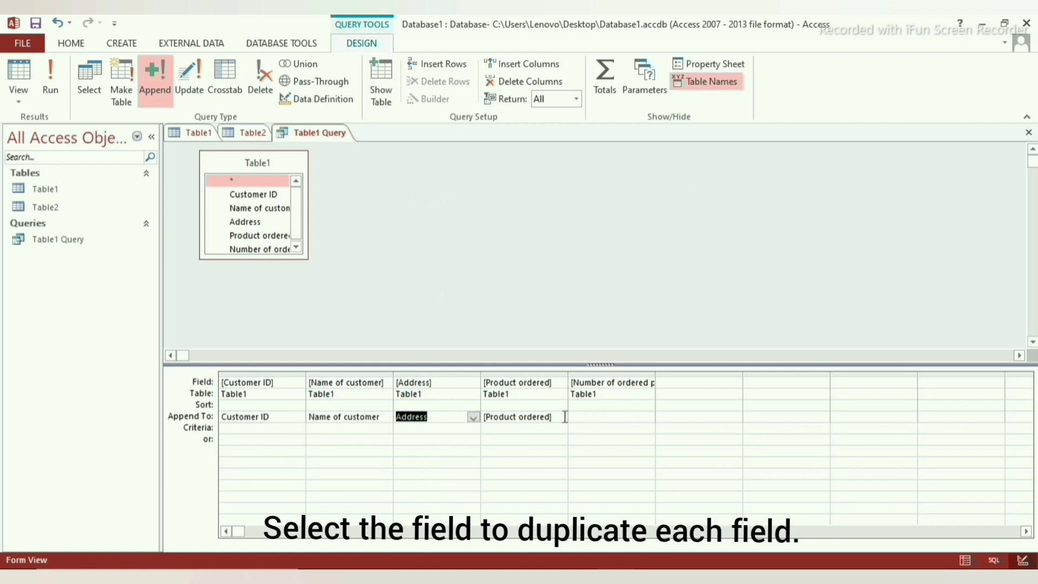
{"action": "left_click", "coordinate": [561, 416]}
{"action": "left_click", "coordinate": [540, 474]}
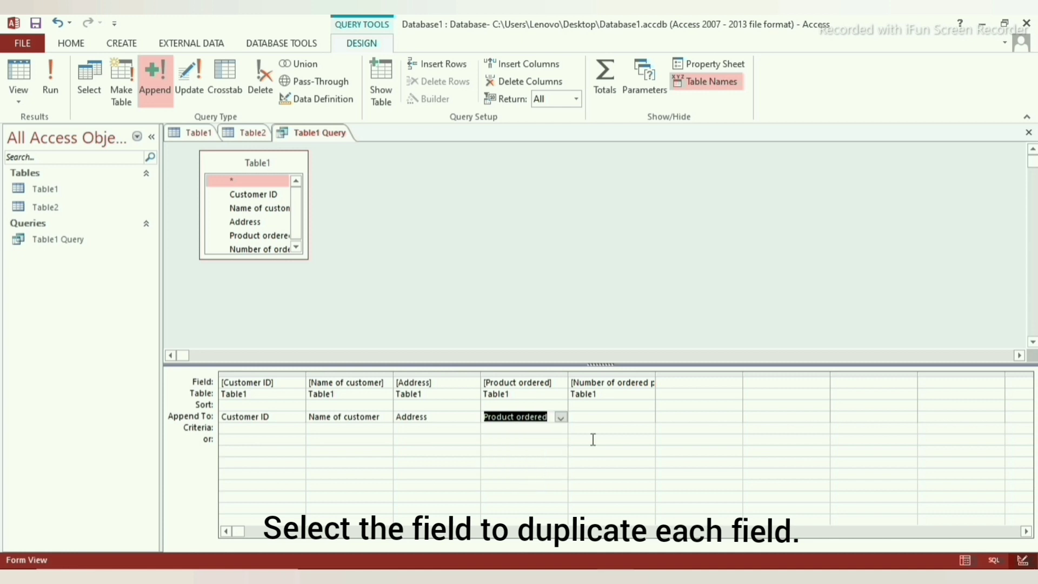
{"action": "left_click", "coordinate": [643, 417]}
{"action": "left_click", "coordinate": [648, 417]}
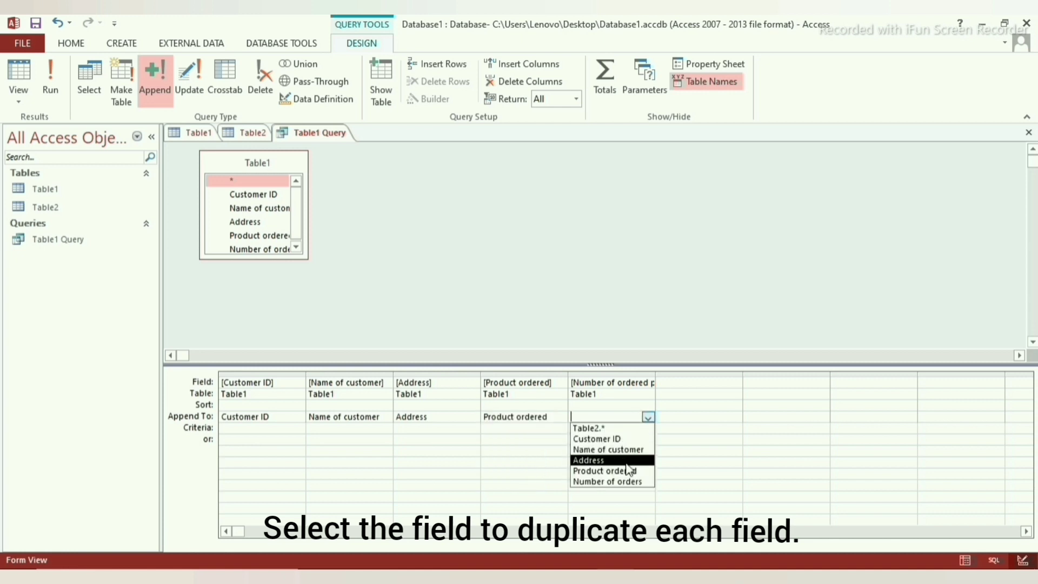
{"action": "left_click", "coordinate": [620, 480]}
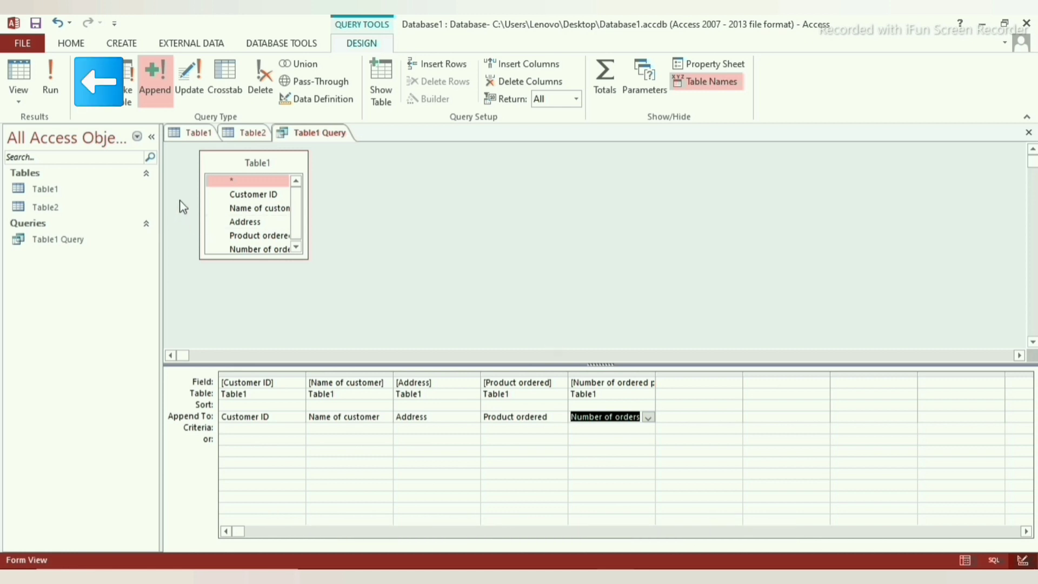
Run the append query, confirm adding 3 rows, and refresh Table2 to see them
{"action": "left_click", "coordinate": [62, 98]}
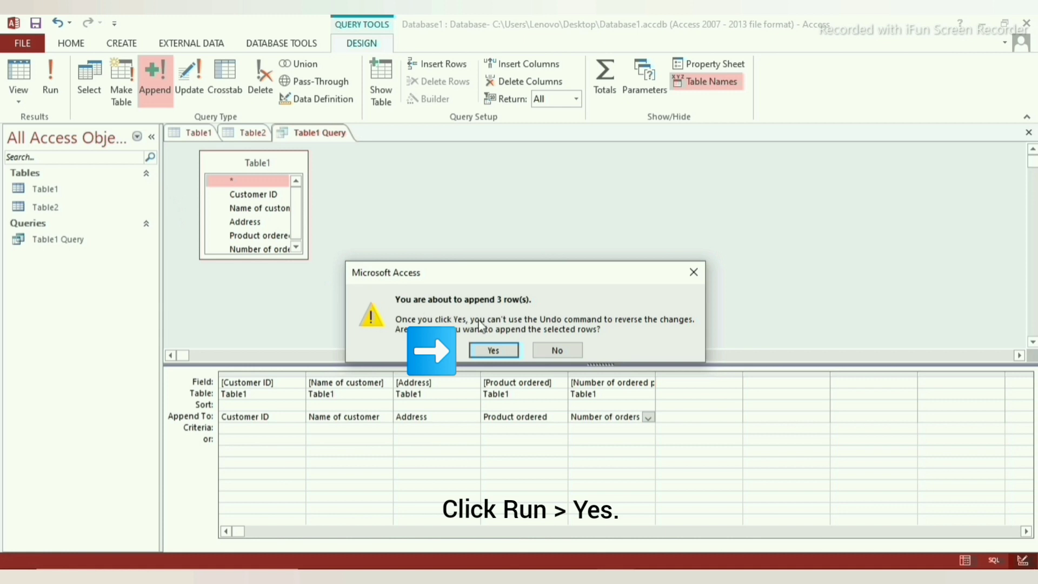
{"action": "left_click", "coordinate": [493, 350]}
{"action": "left_click", "coordinate": [238, 139]}
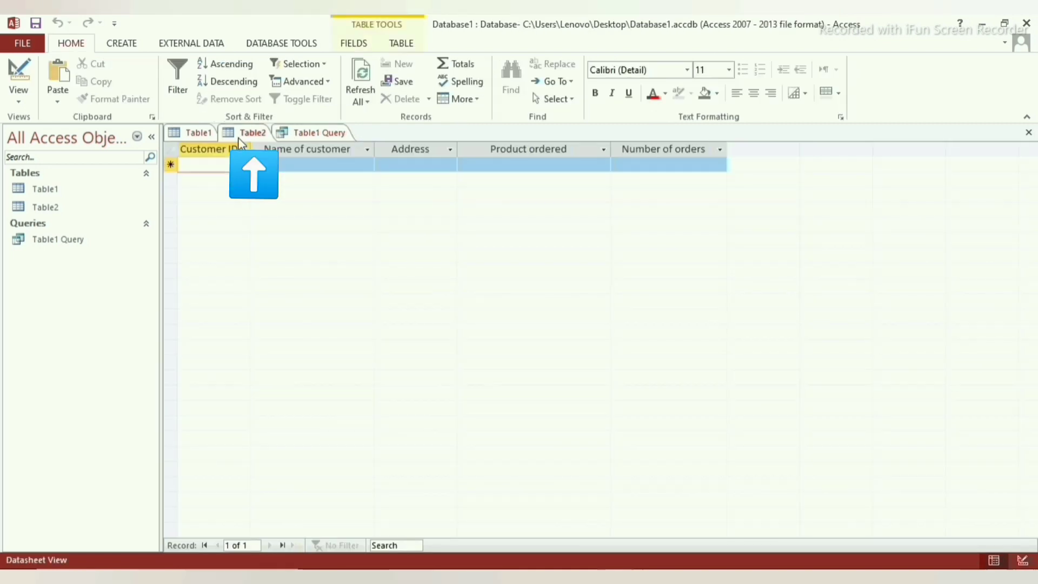
{"action": "left_click", "coordinate": [361, 81]}
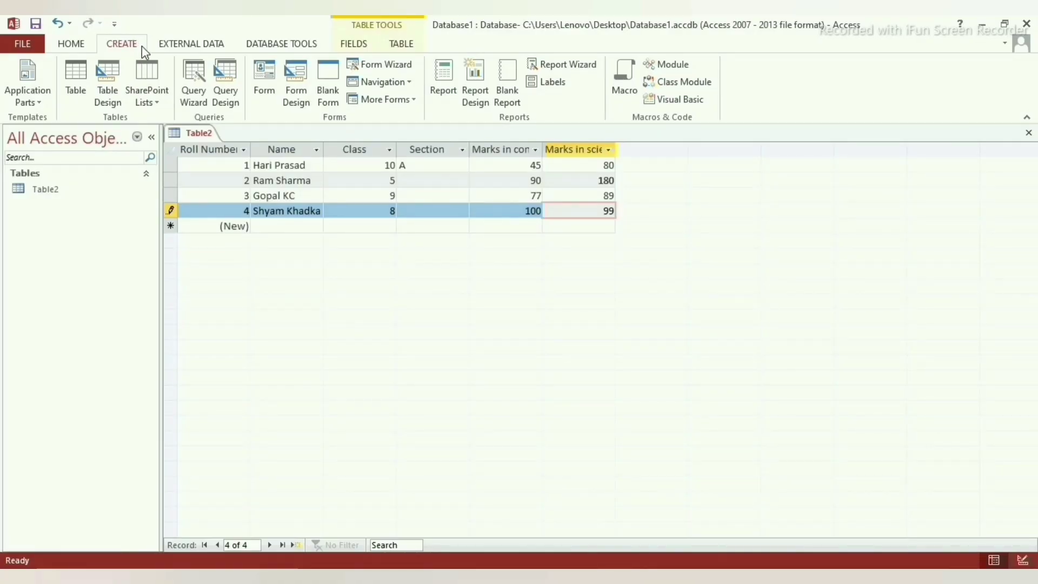
Build a Table2 Query with all six student fields via the wizard and open it in Design view
{"action": "left_click", "coordinate": [192, 82]}
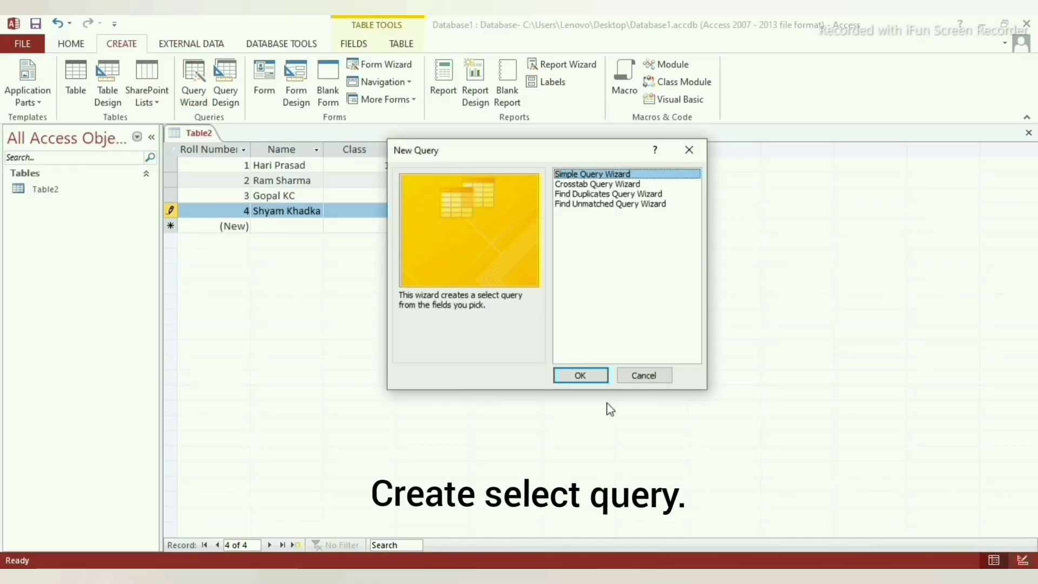
{"action": "left_click", "coordinate": [586, 378]}
{"action": "left_click", "coordinate": [497, 279]}
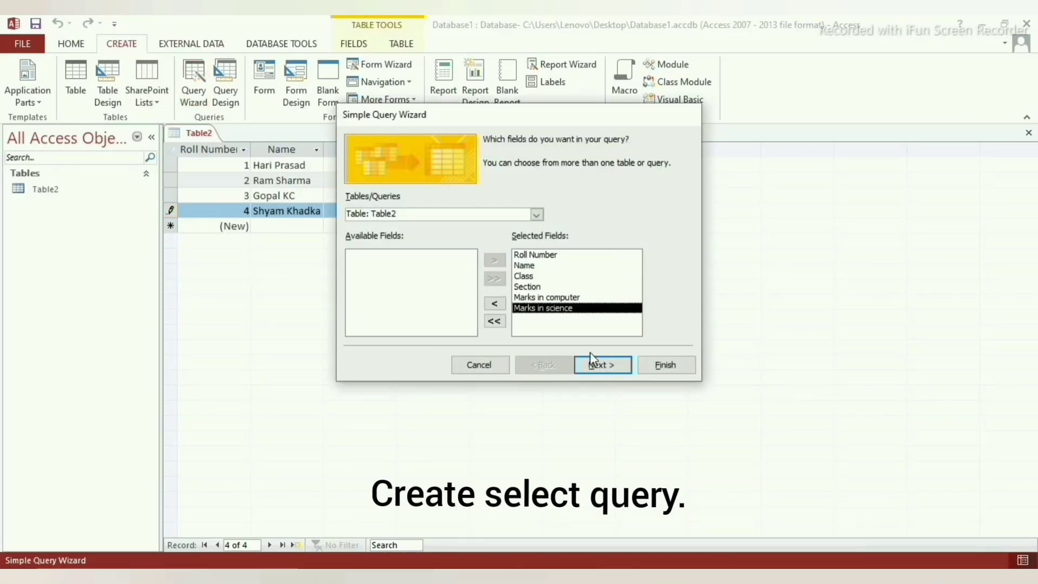
{"action": "left_click", "coordinate": [607, 370]}
{"action": "left_click", "coordinate": [655, 366]}
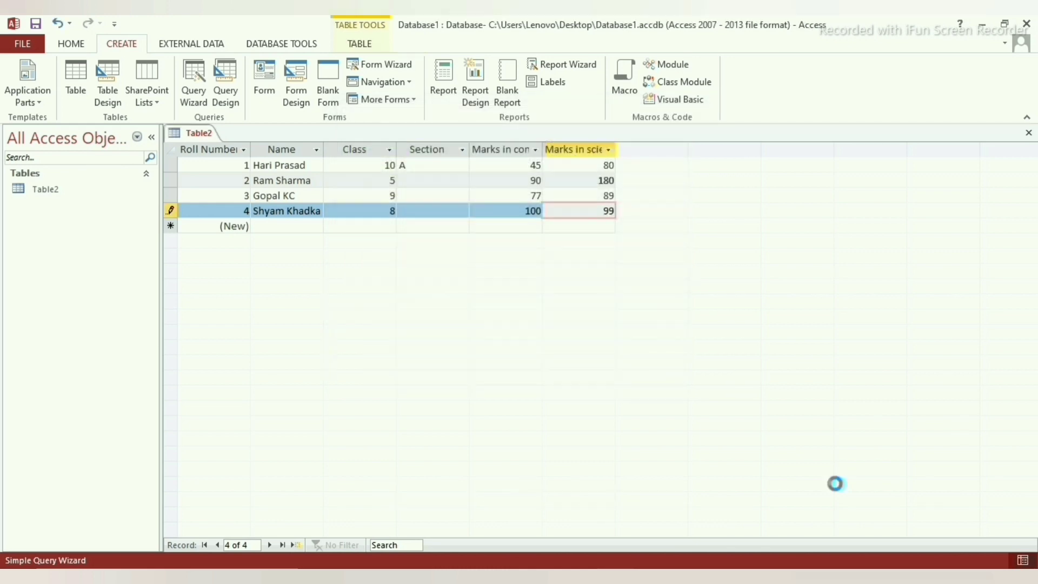
{"action": "left_click", "coordinate": [1021, 560]}
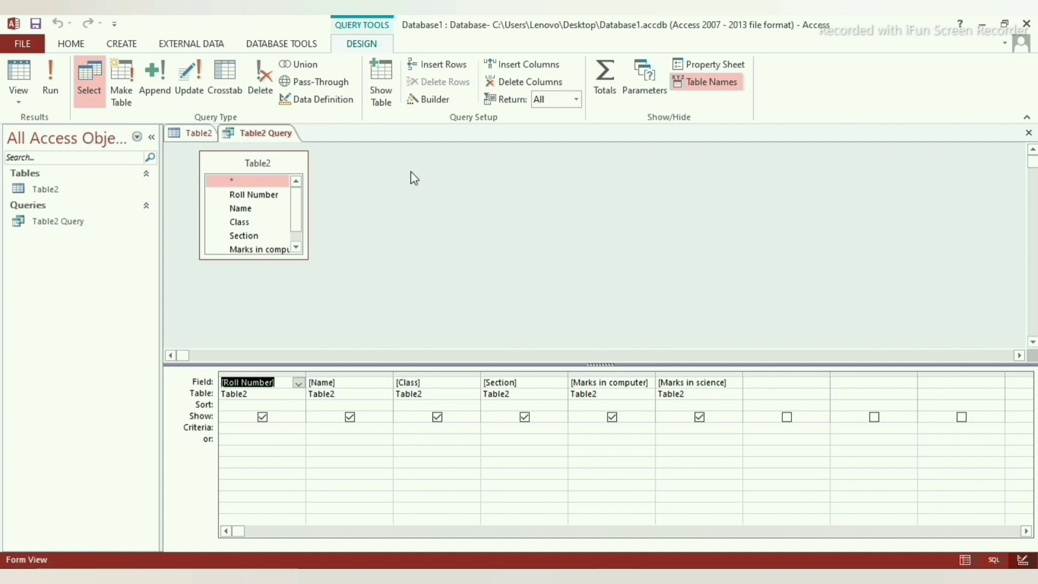
Make Table2 Query a delete query with criteria >100 under Marks in science
{"action": "left_click", "coordinate": [260, 92]}
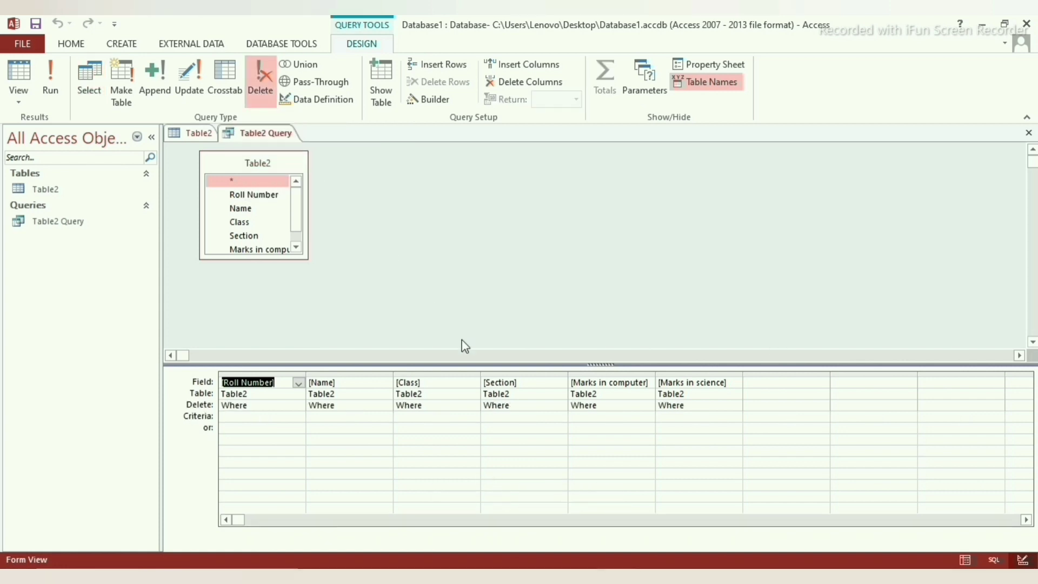
{"action": "left_click", "coordinate": [676, 416]}
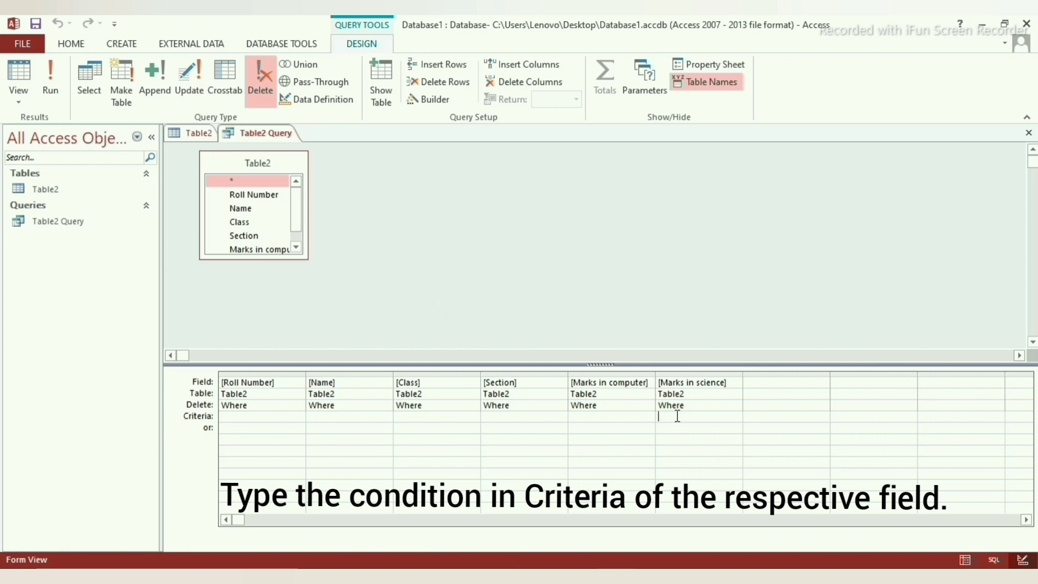
{"action": "type", "text": ">100"}
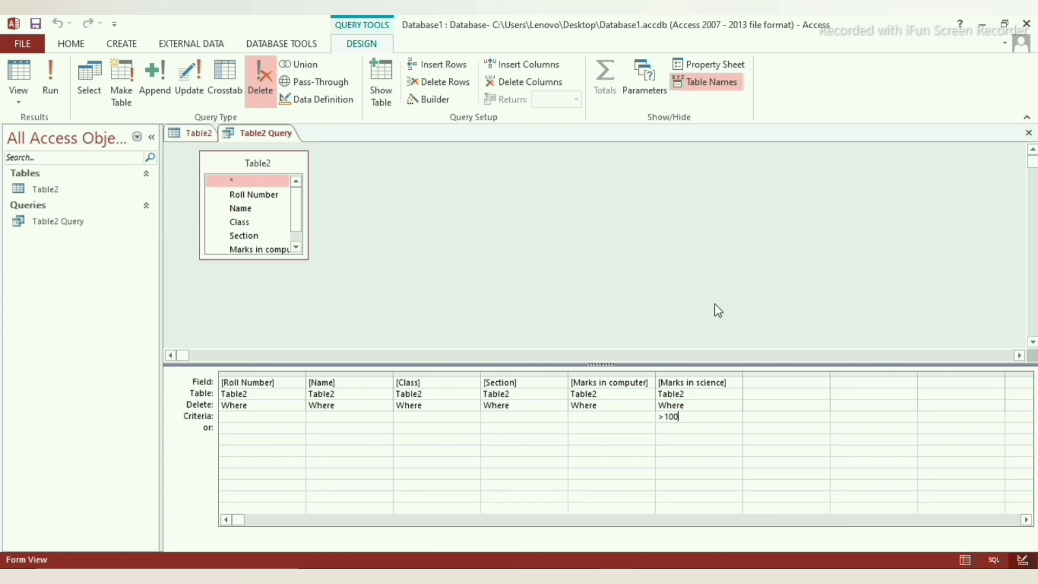
Run the delete query and confirm deleting the 1 Table2 row with science marks over 100
{"action": "left_click", "coordinate": [49, 86]}
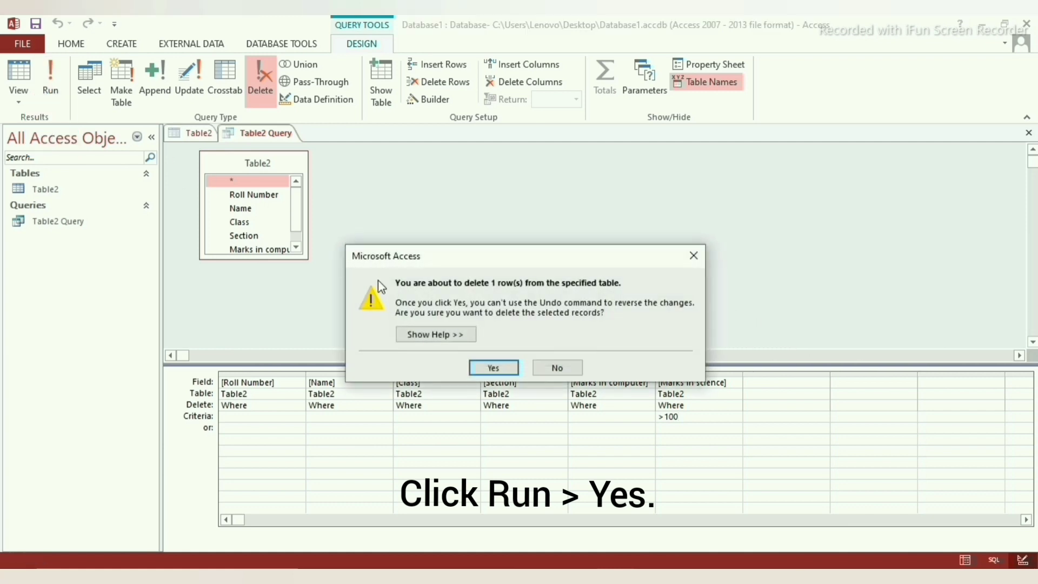
{"action": "left_click", "coordinate": [500, 368]}
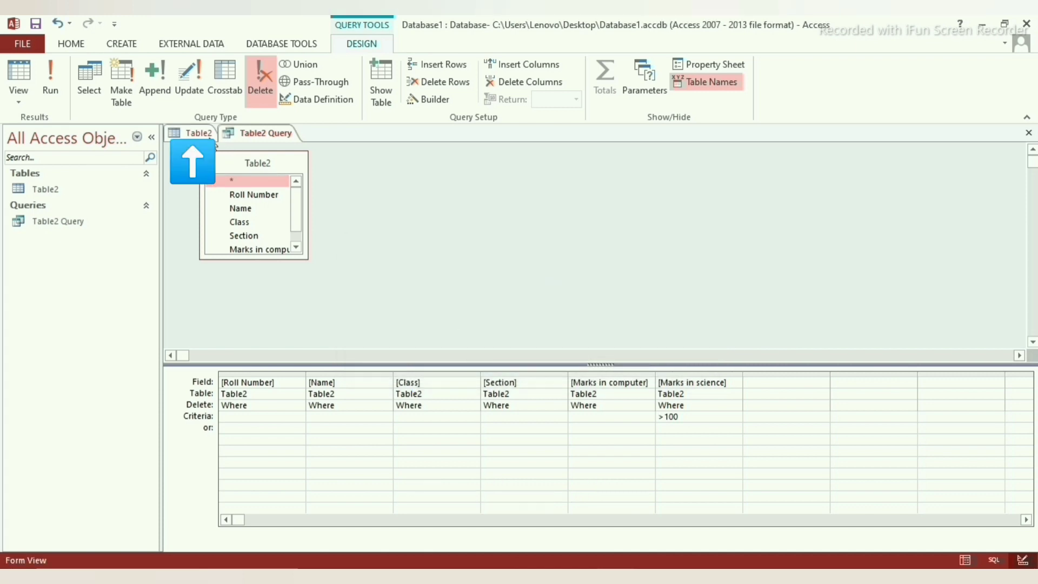